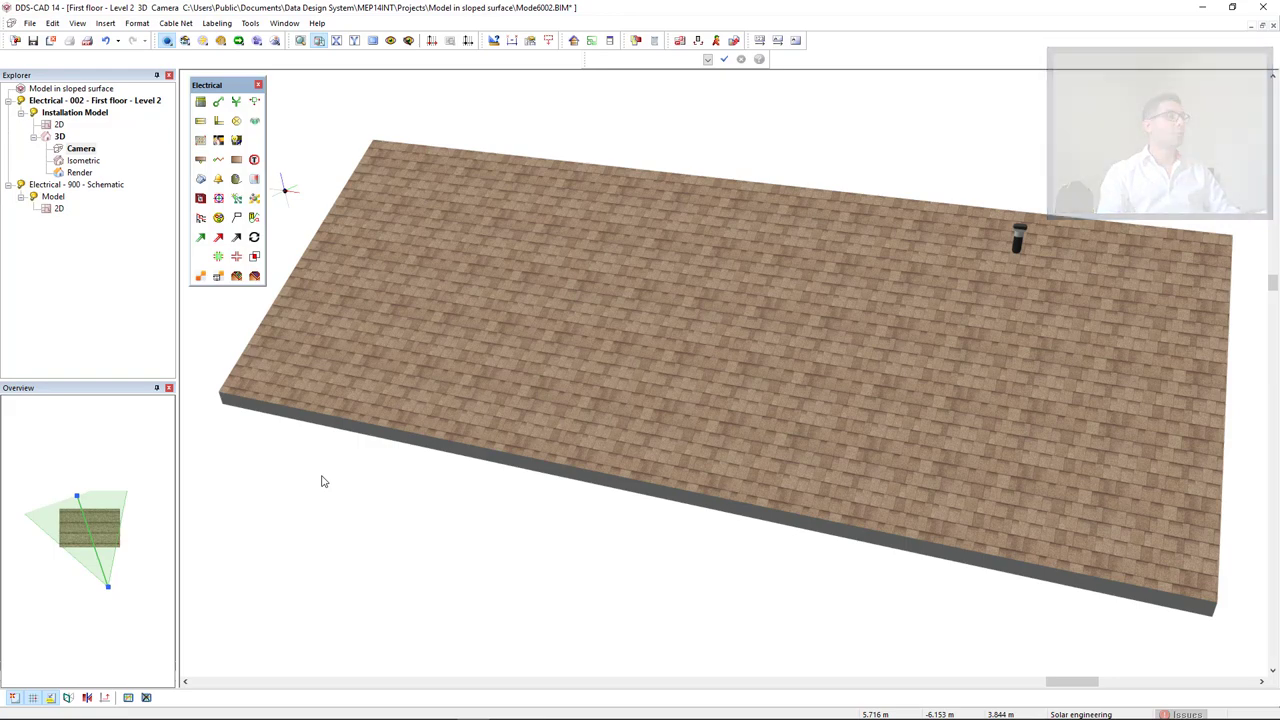
left_click(254, 277)
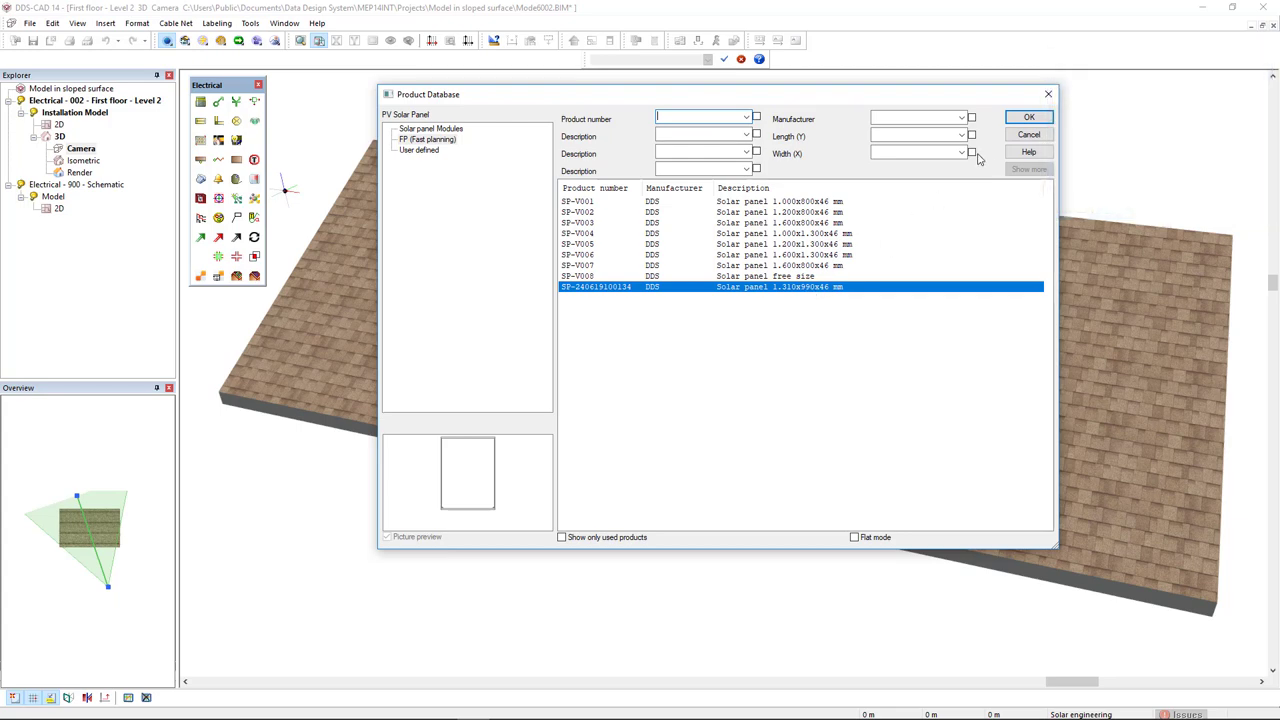
left_click(1018, 122)
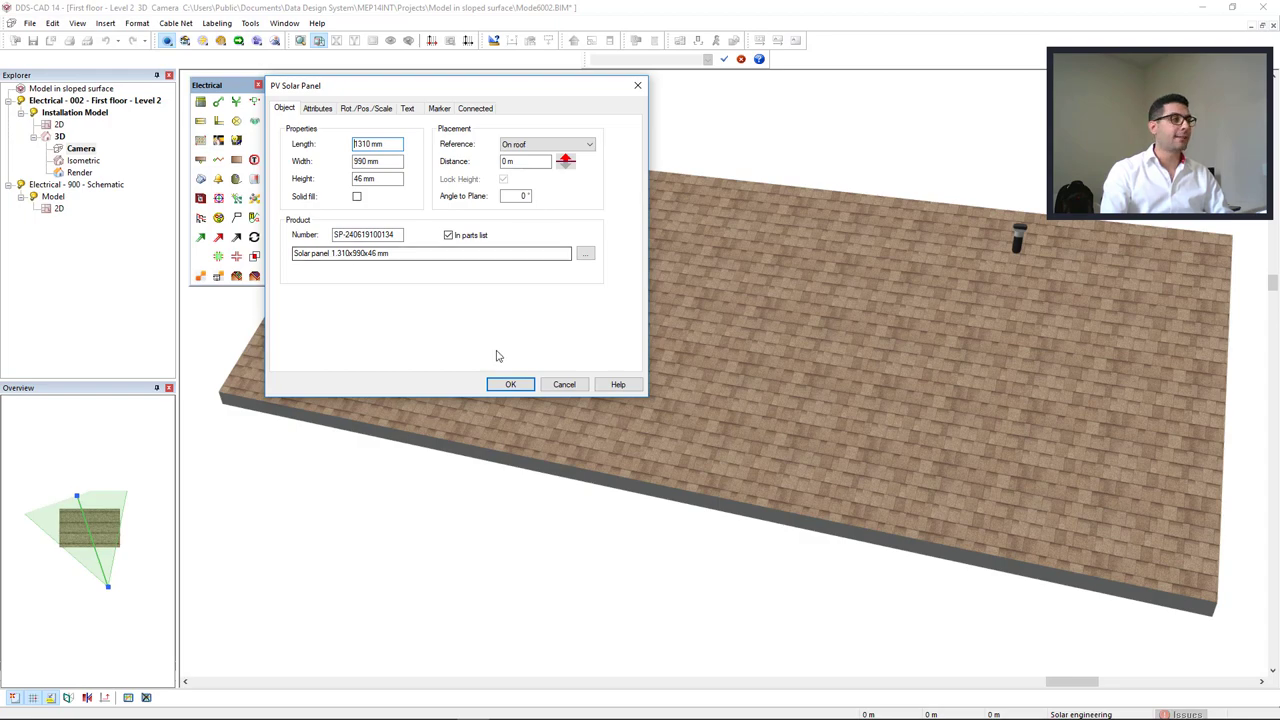
left_click(509, 384)
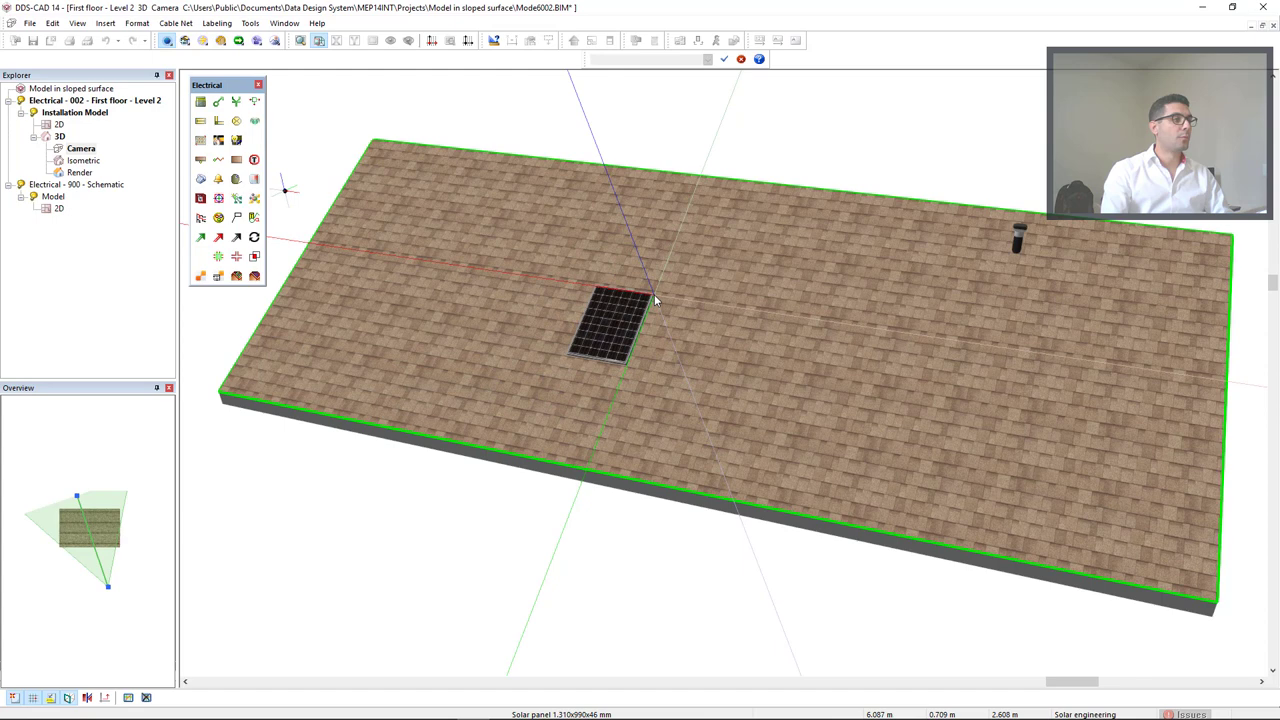
- Switch panel placement to Place Symmetrical on a Surface > Select Surface
right_click(654, 294)
mouse_move(797, 307)
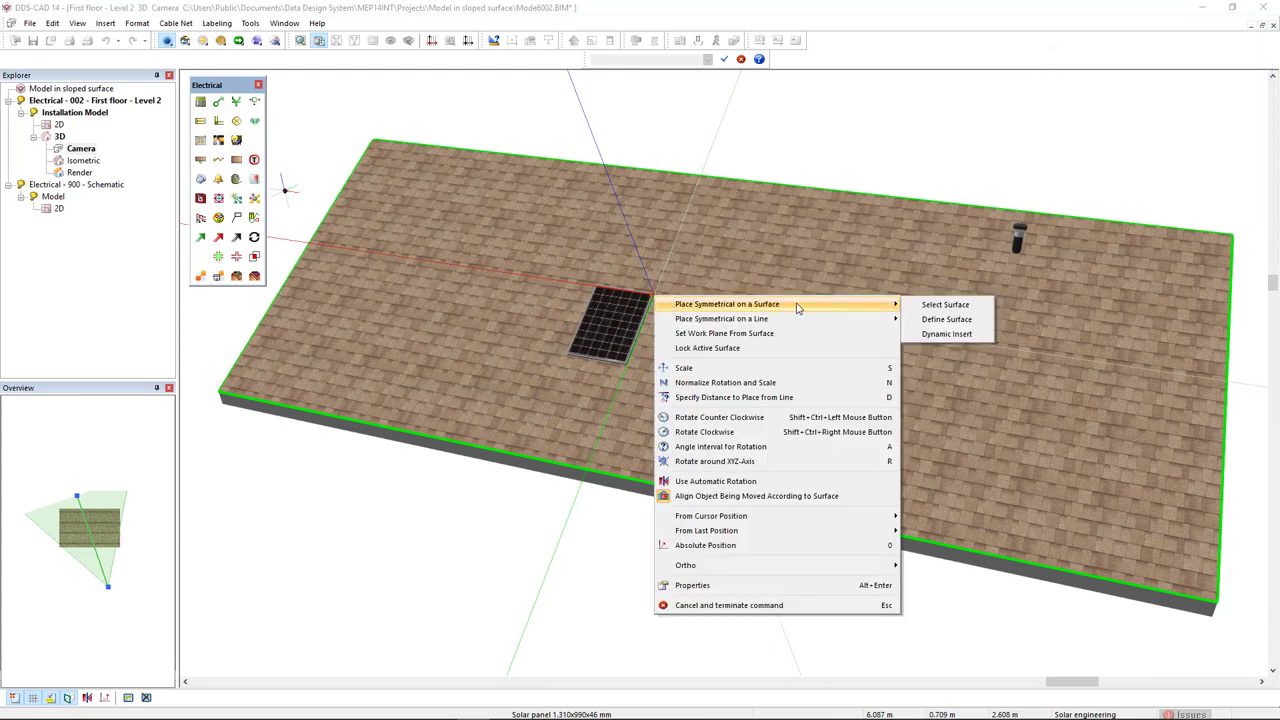
left_click(933, 305)
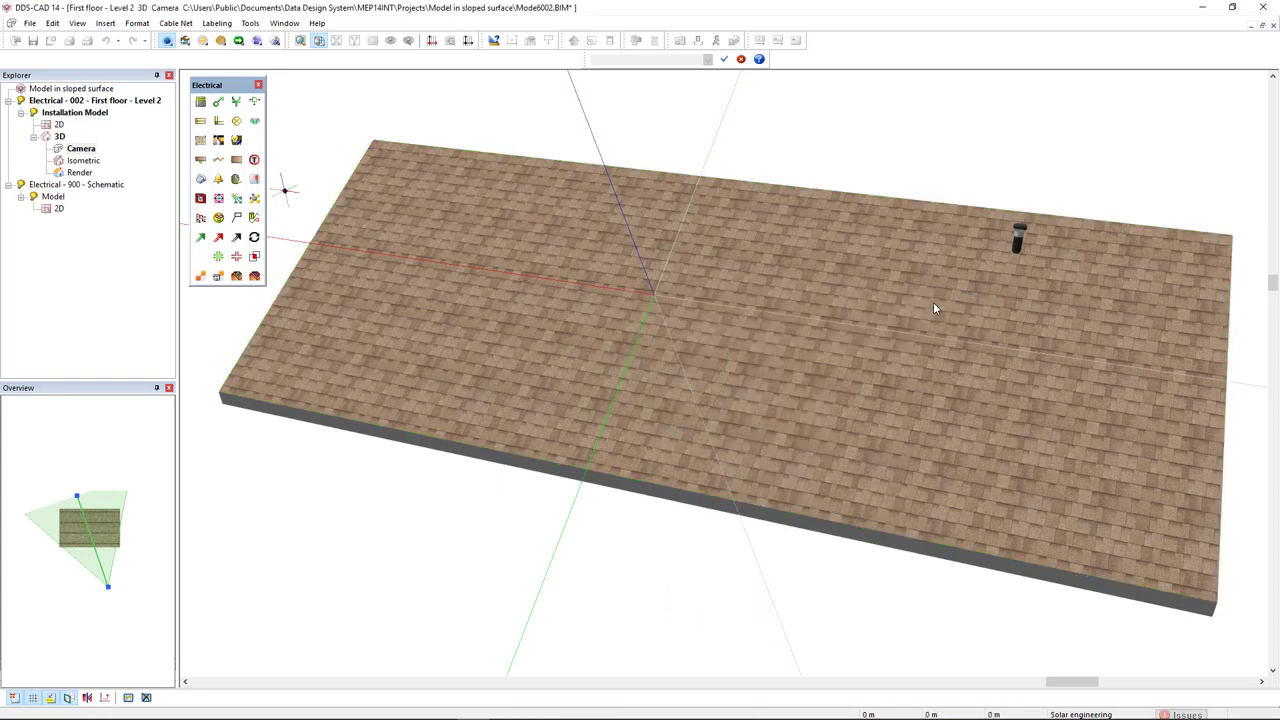
- Pick the roof surface and set 11 panels in the X direction
left_click(819, 320)
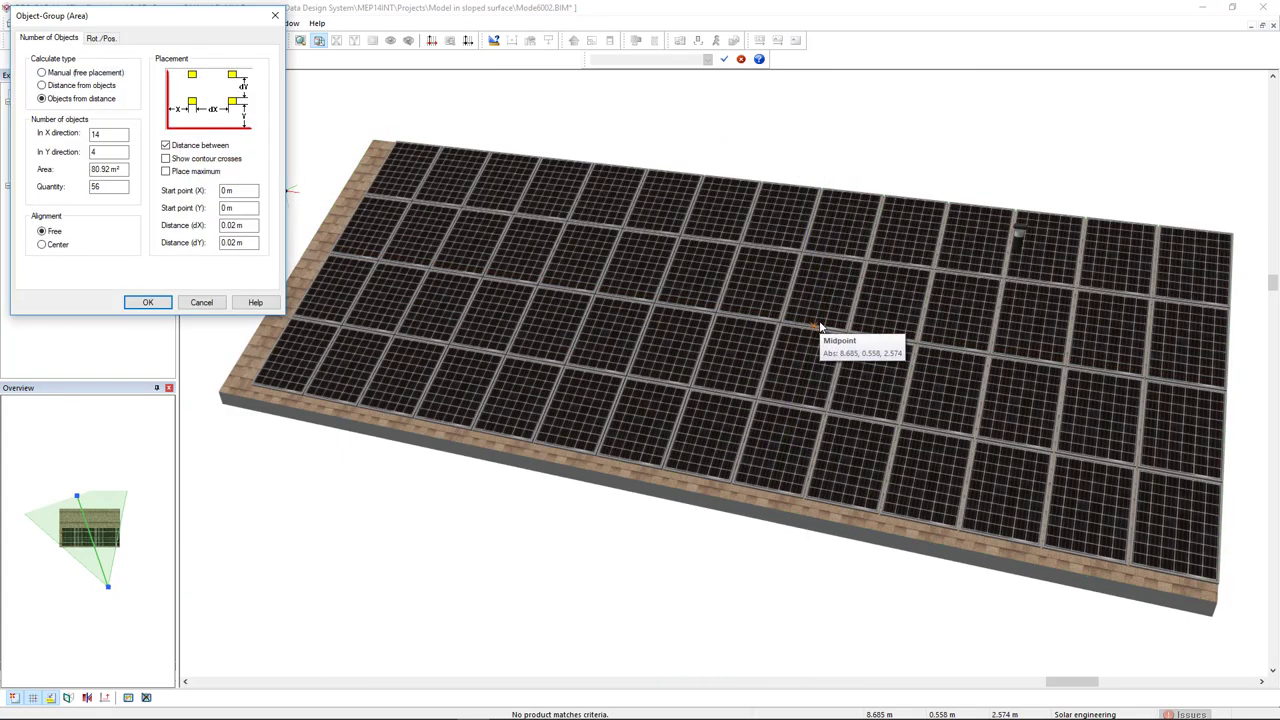
left_click_drag(230, 15, 482, 331)
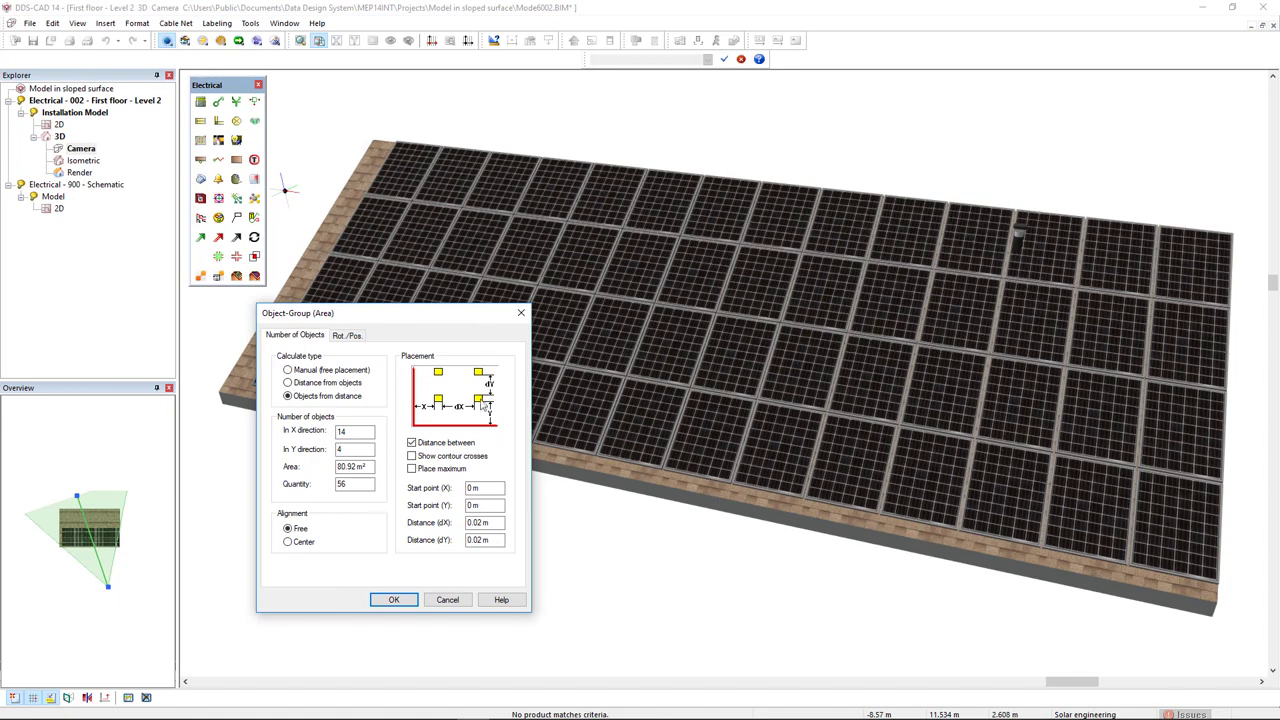
left_click(288, 371)
double_click(338, 431)
type("11")
key("Tab")
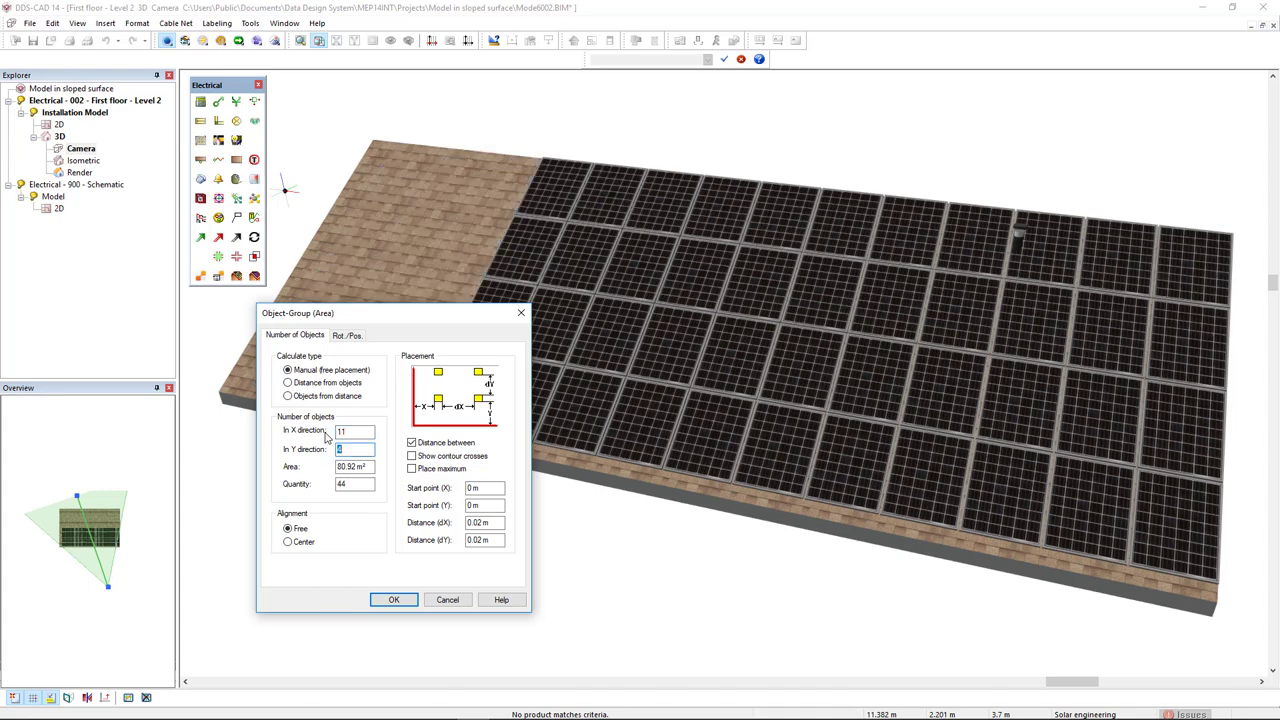
- Set the grid start point to X 3.2 m and Y 0.8 m and confirm the 33 panels
left_click_drag(383, 318, 160, 167)
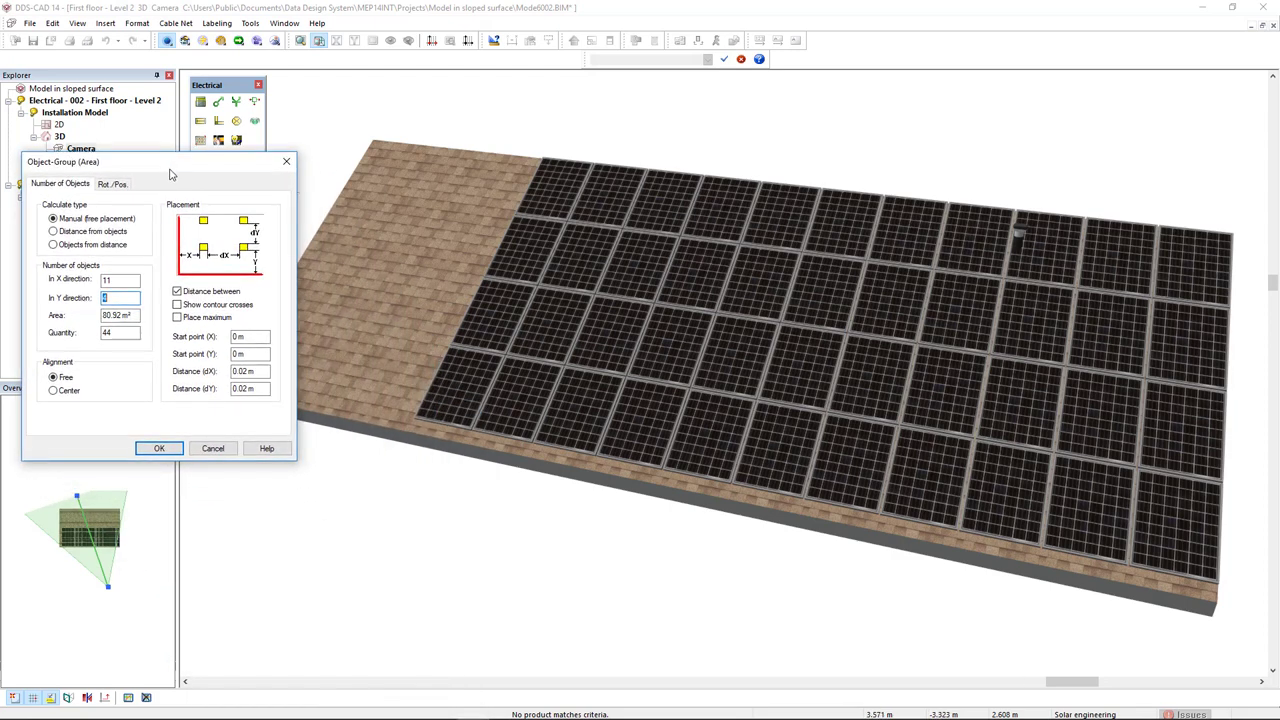
left_click(53, 246)
double_click(252, 337)
type("3.2")
key("Tab")
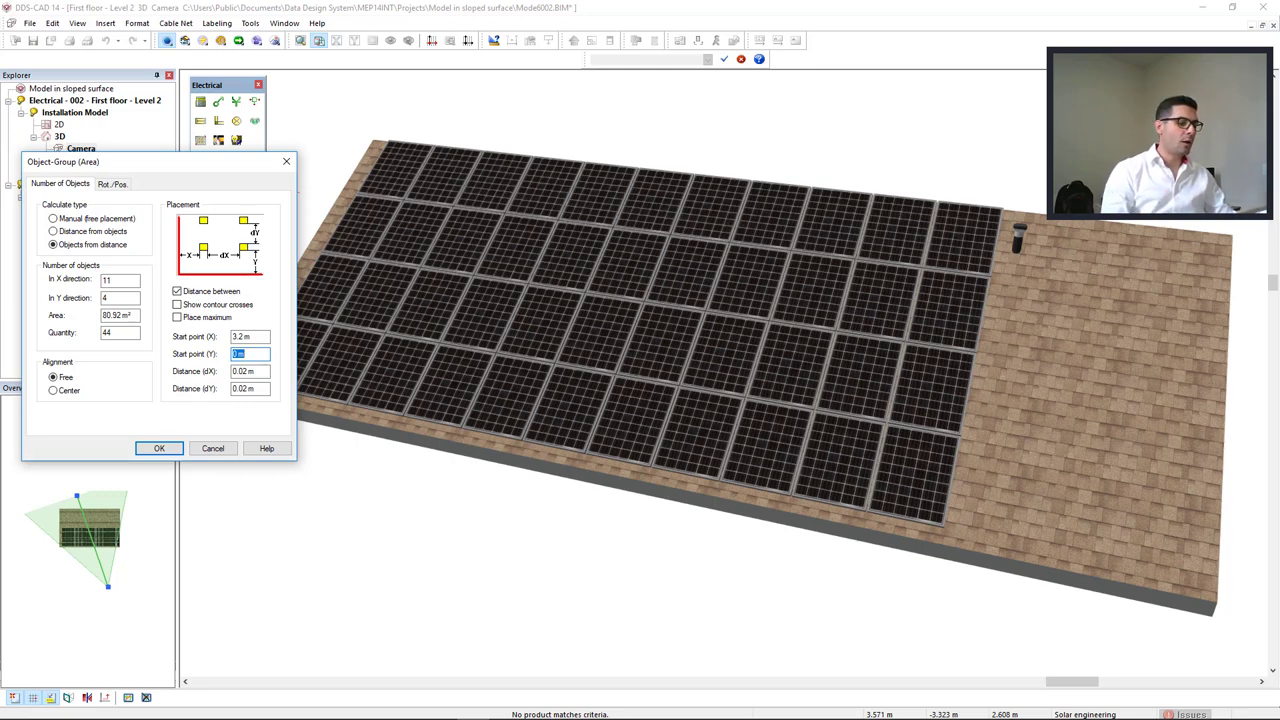
key("BackSpace")
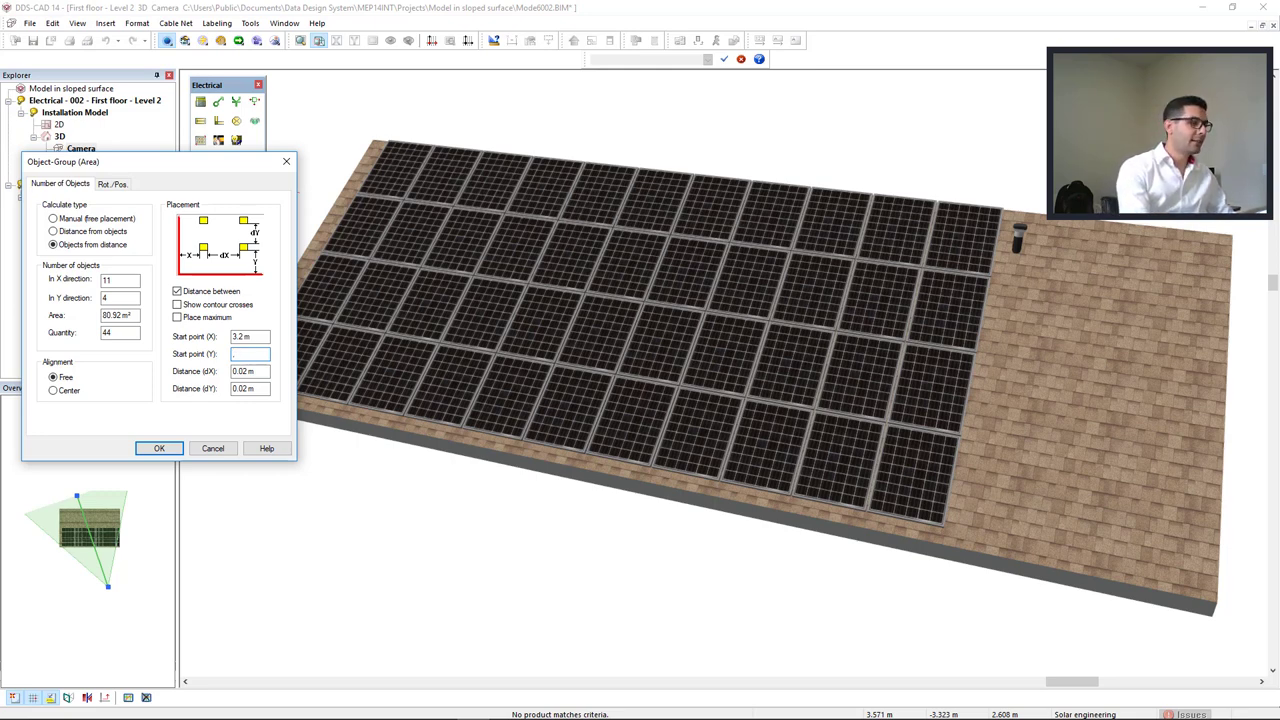
type("8")
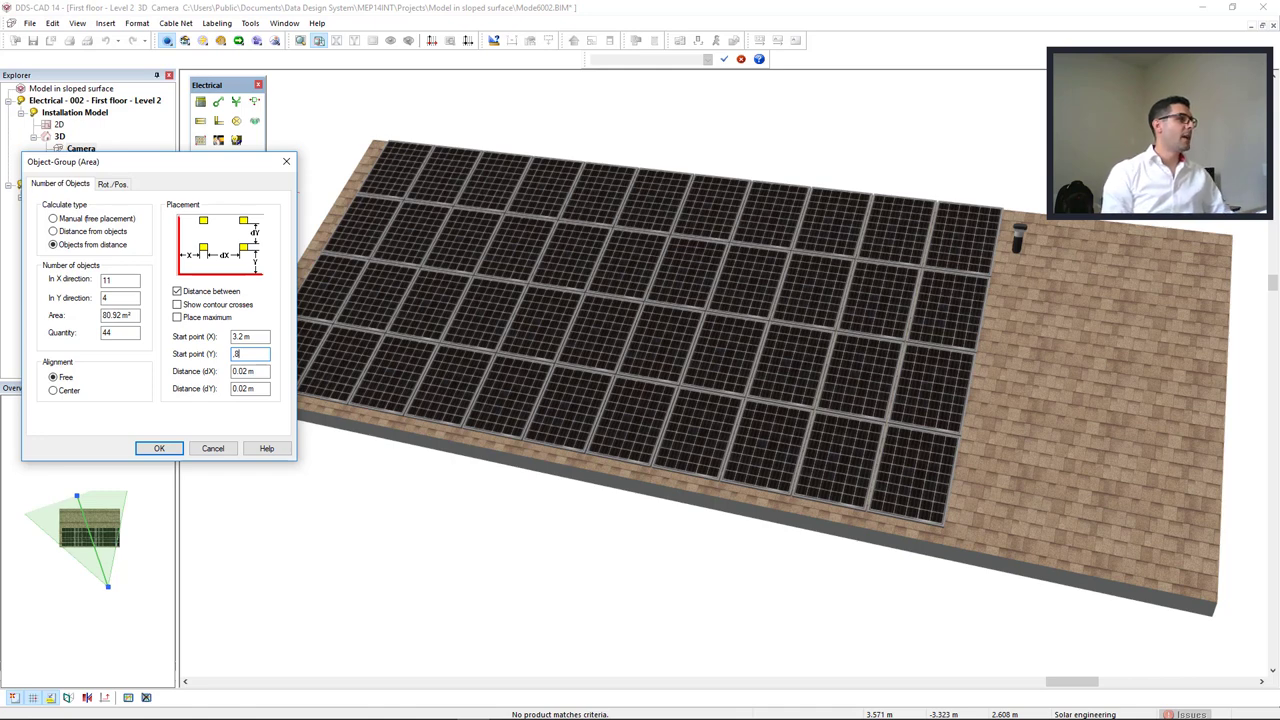
key("Tab")
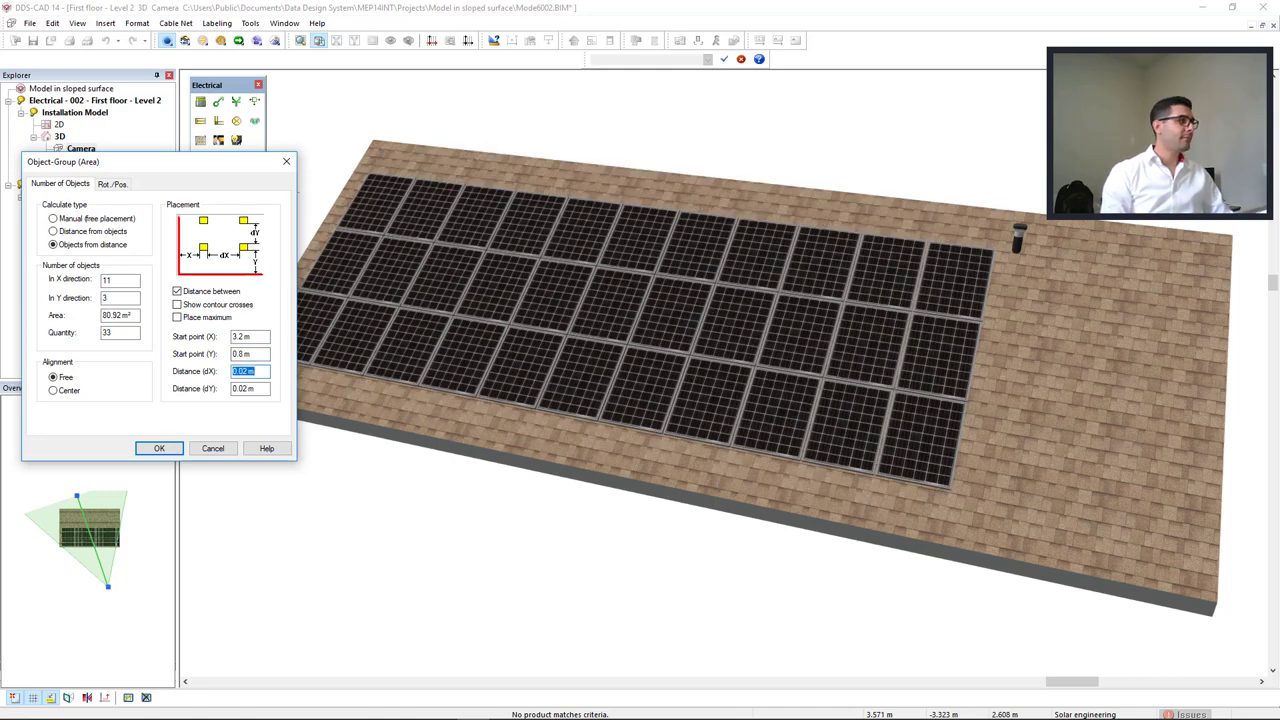
double_click(122, 332)
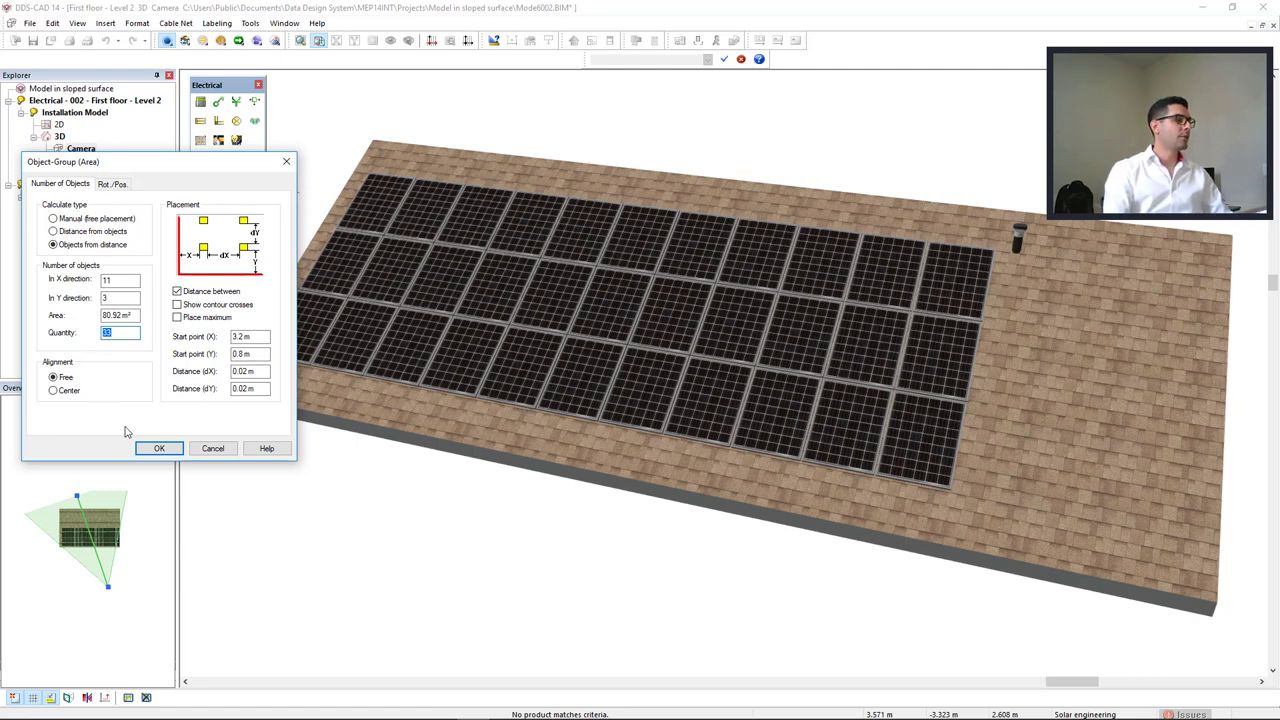
left_click(156, 449)
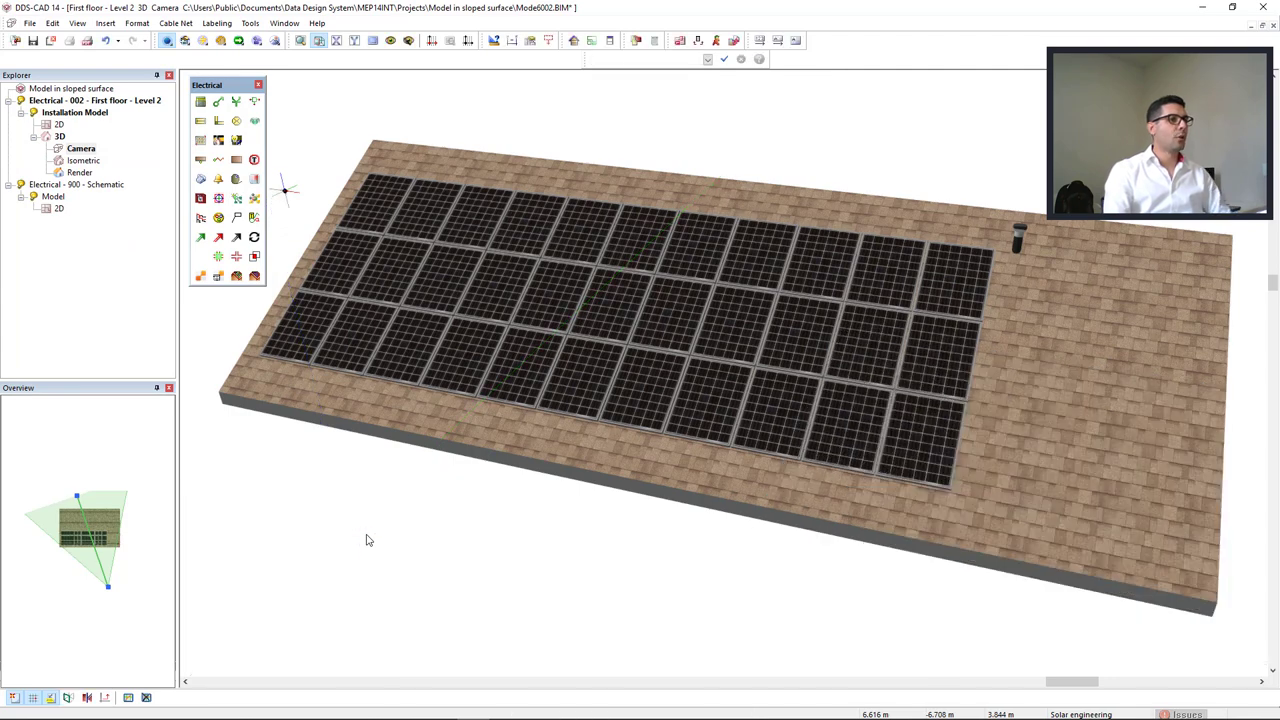
scroll(469, 471, "down", 3)
mouse_move(469, 471)
middle_mouse_down()
mouse_move(543, 363)
mouse_move(632, 364)
middle_mouse_up()
scroll(632, 362, "up", 2)
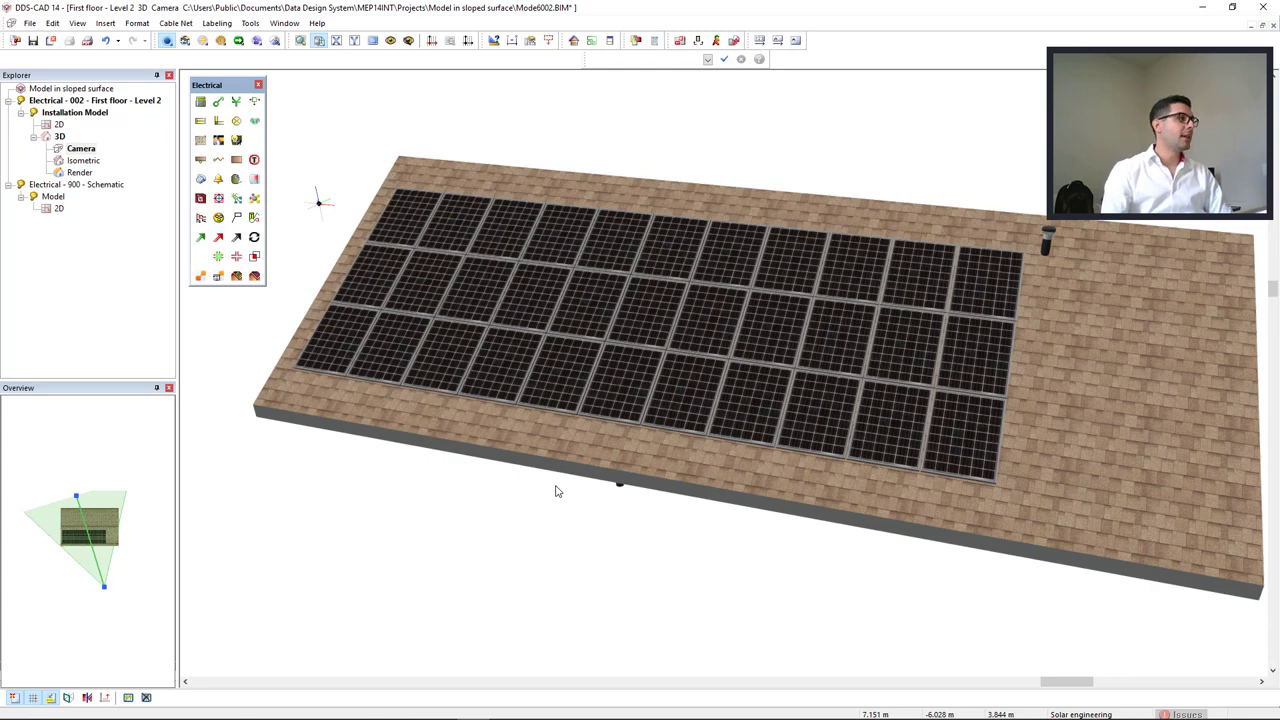
- Map the 33-panel roof area into Polysun Inside through the Data Mapper's Extern Description cell
left_click(202, 280)
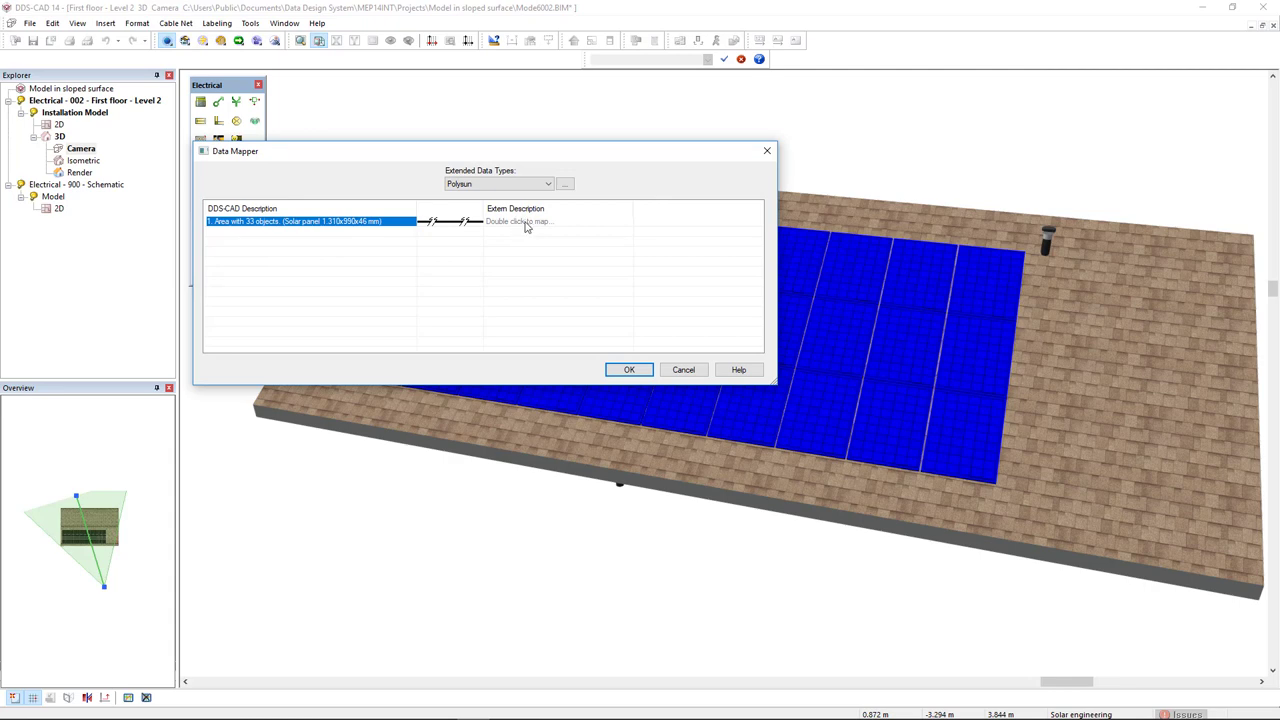
left_click(527, 222)
double_click(526, 222)
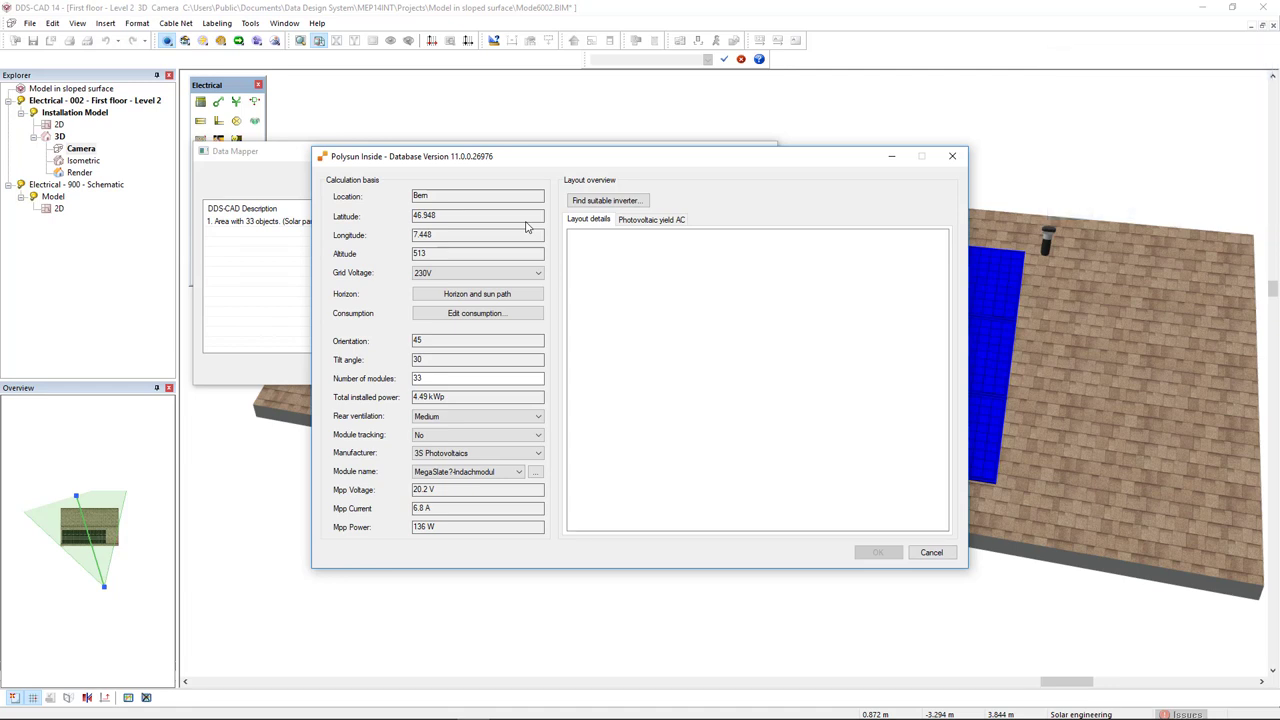
- Load the horizon line from the Meteonorm server in the horizon and sun path chart, then accept it
left_click(517, 300)
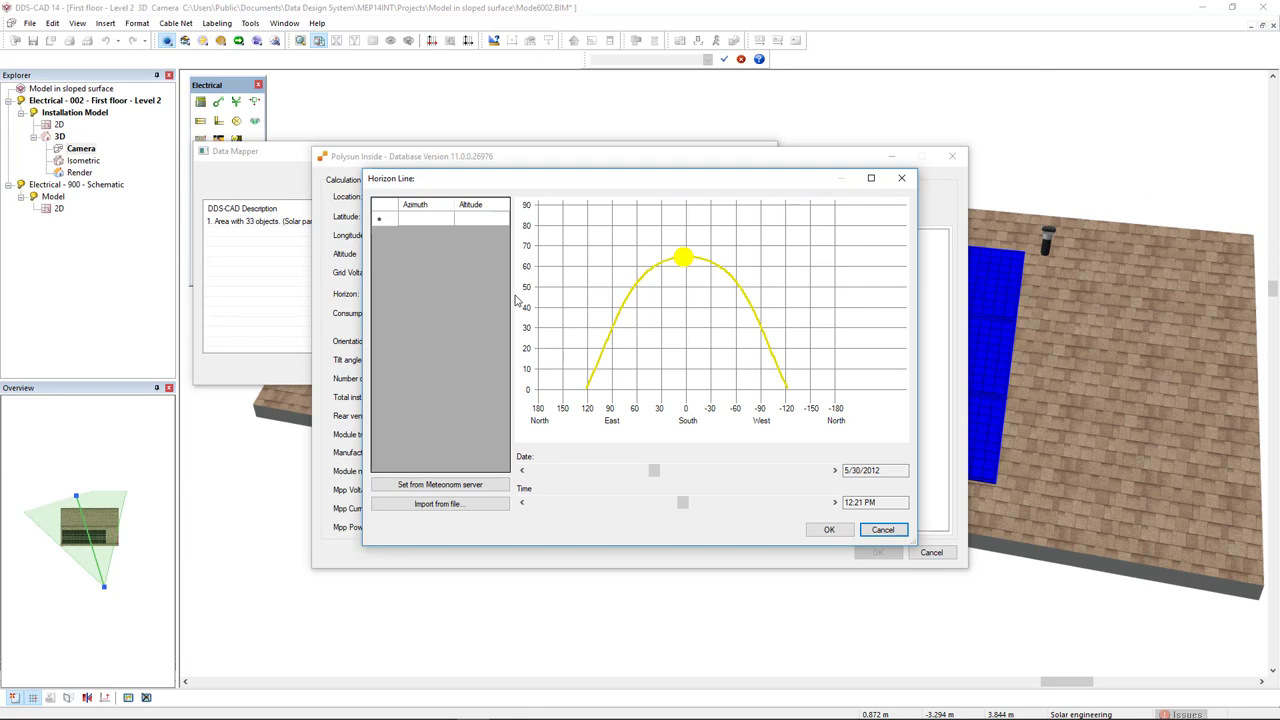
left_click(483, 486)
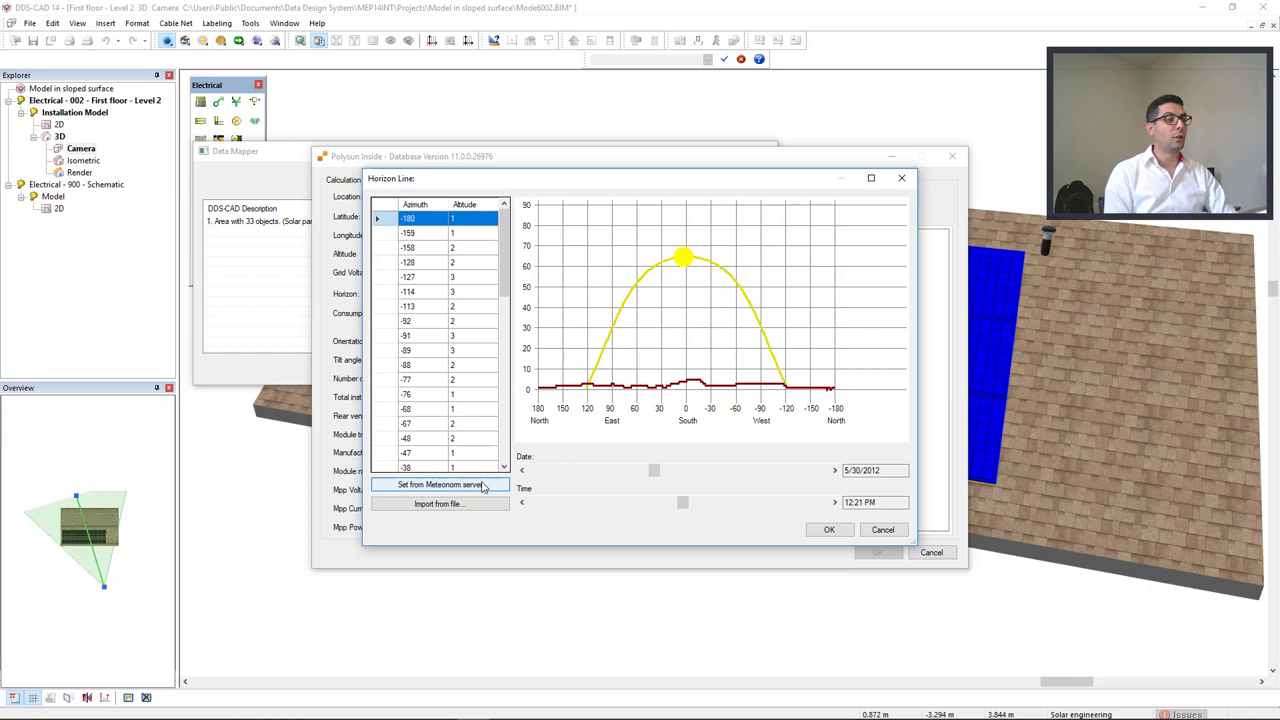
left_click(829, 530)
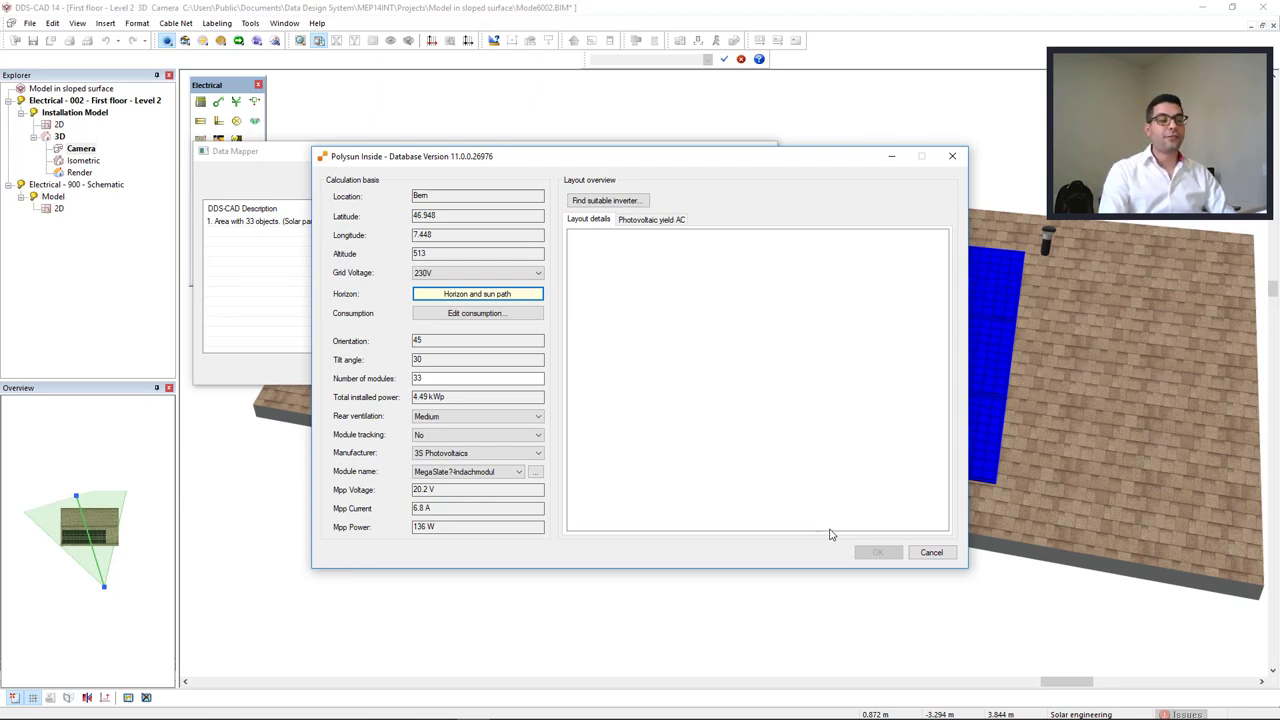
- Use Yingli Green Energy Holding Co. Ltd. YL210P-23b modules, giving 6.93 kWp installed power
left_click(503, 456)
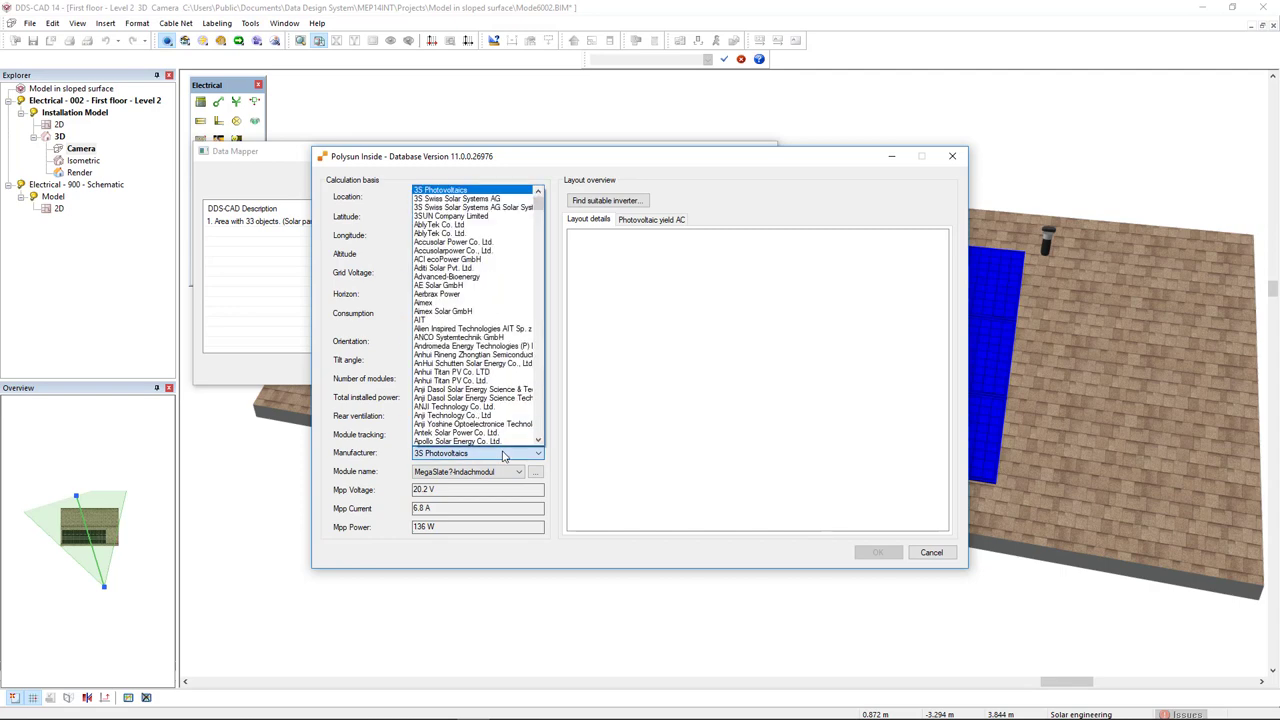
key("y")
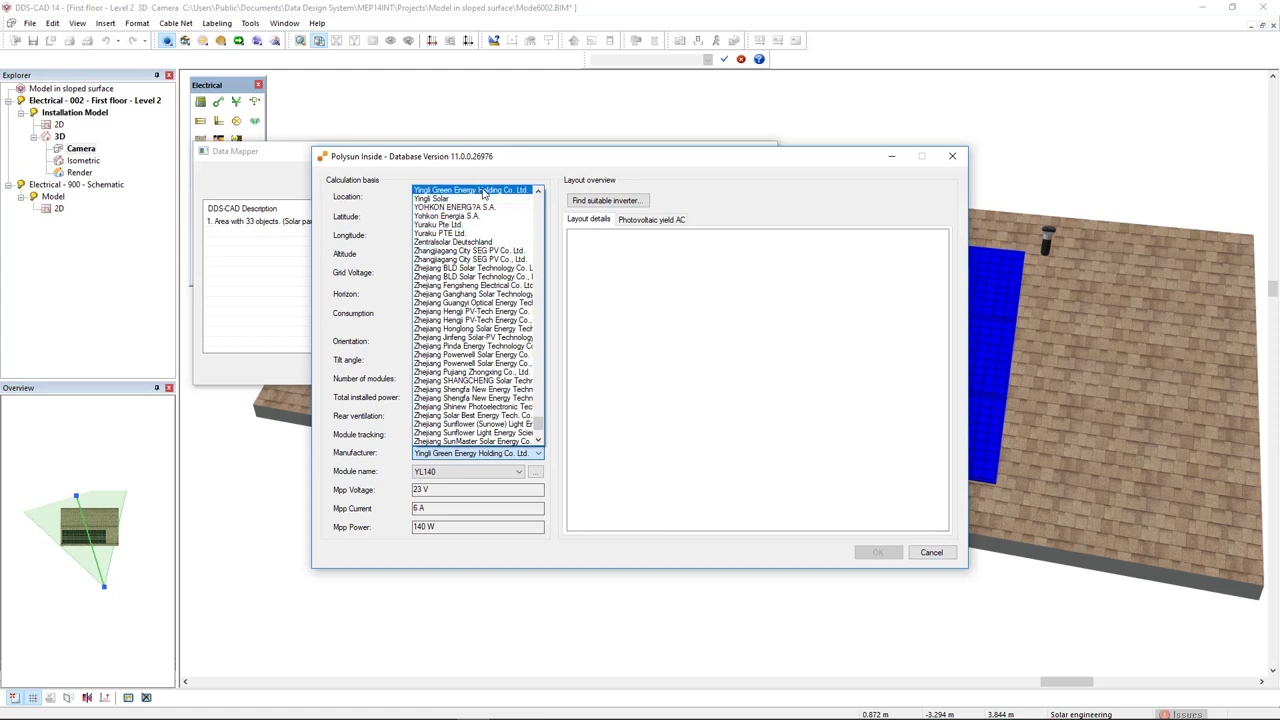
left_click(484, 193)
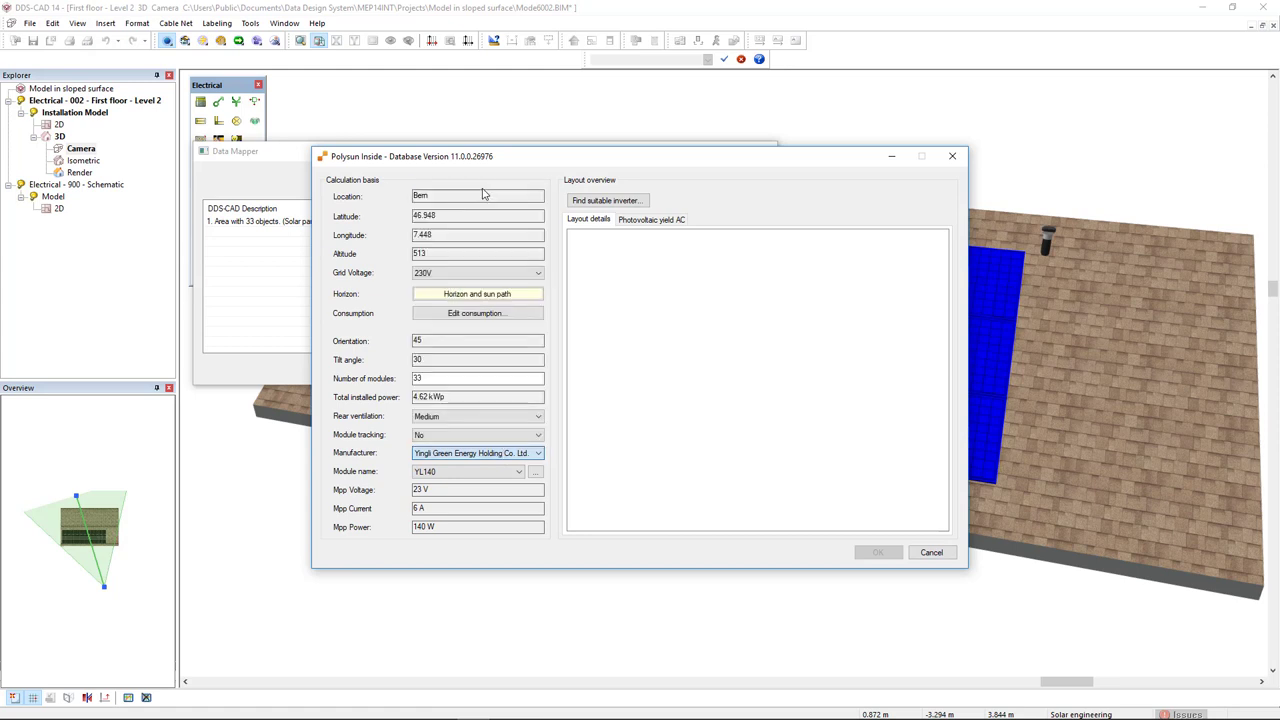
left_click(507, 473)
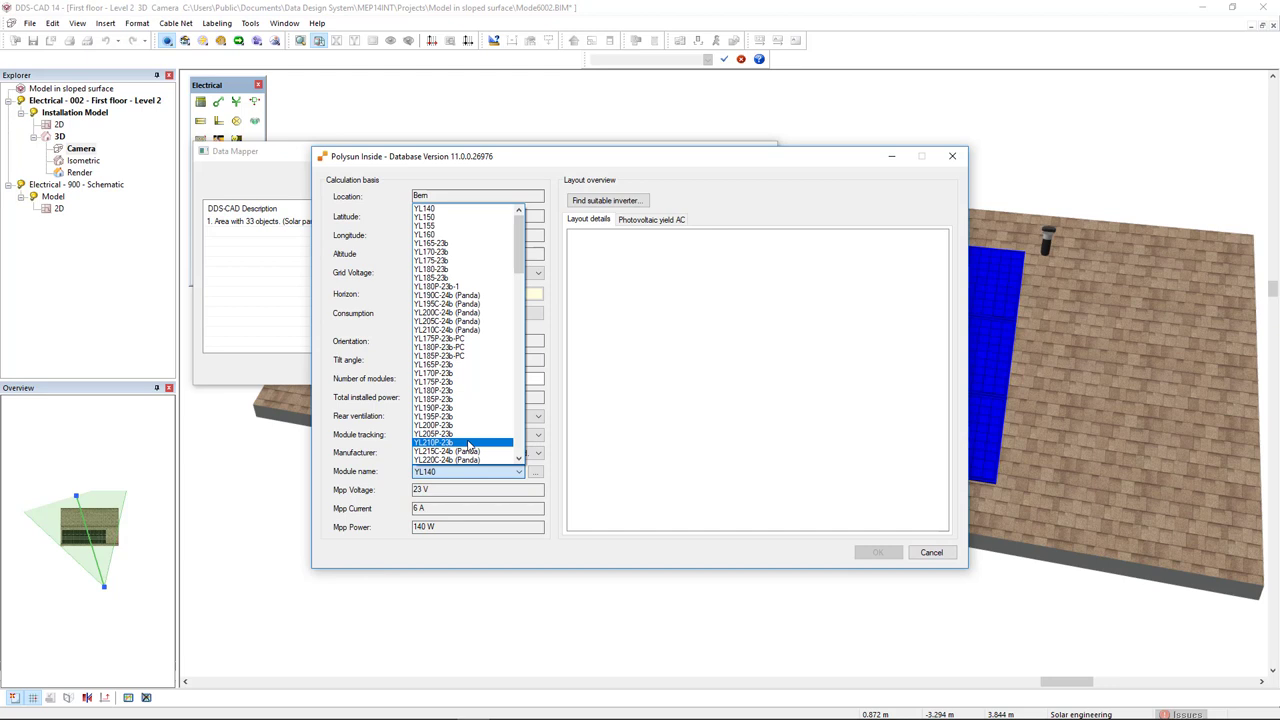
left_click(468, 443)
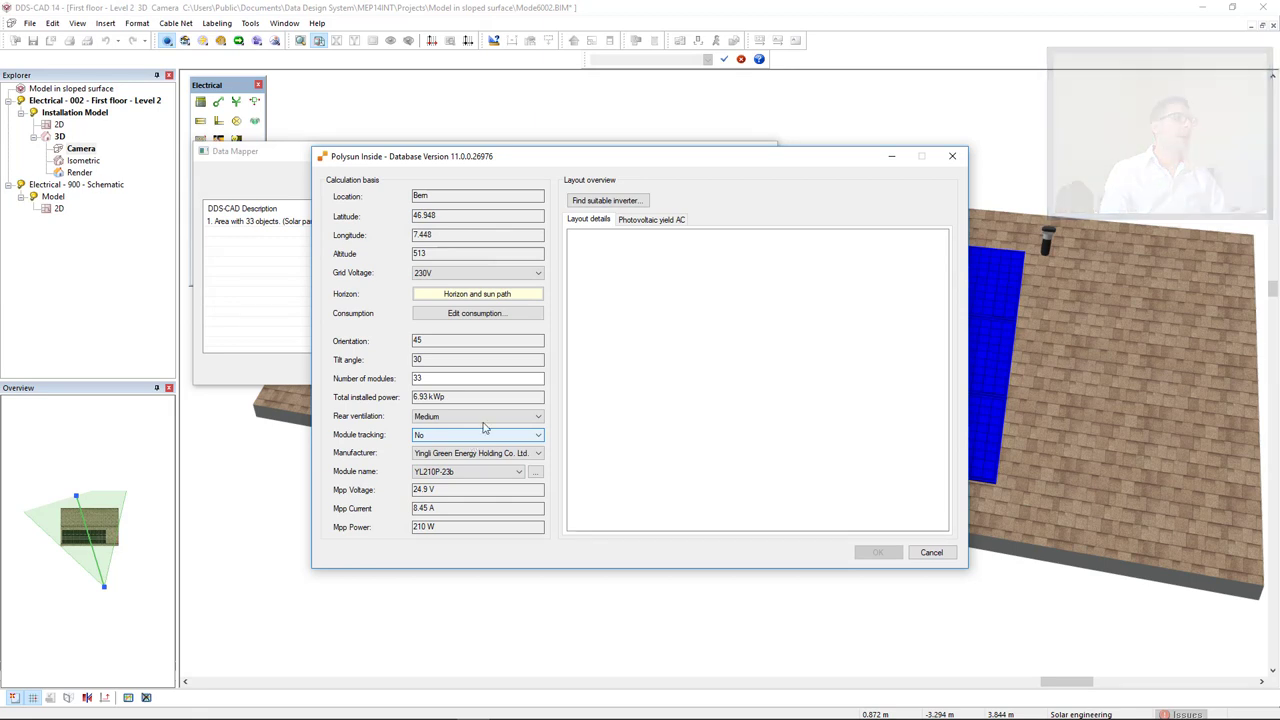
- Calculate inverter layouts limited to manufacturer SMA Solar Technology AG
left_click(604, 201)
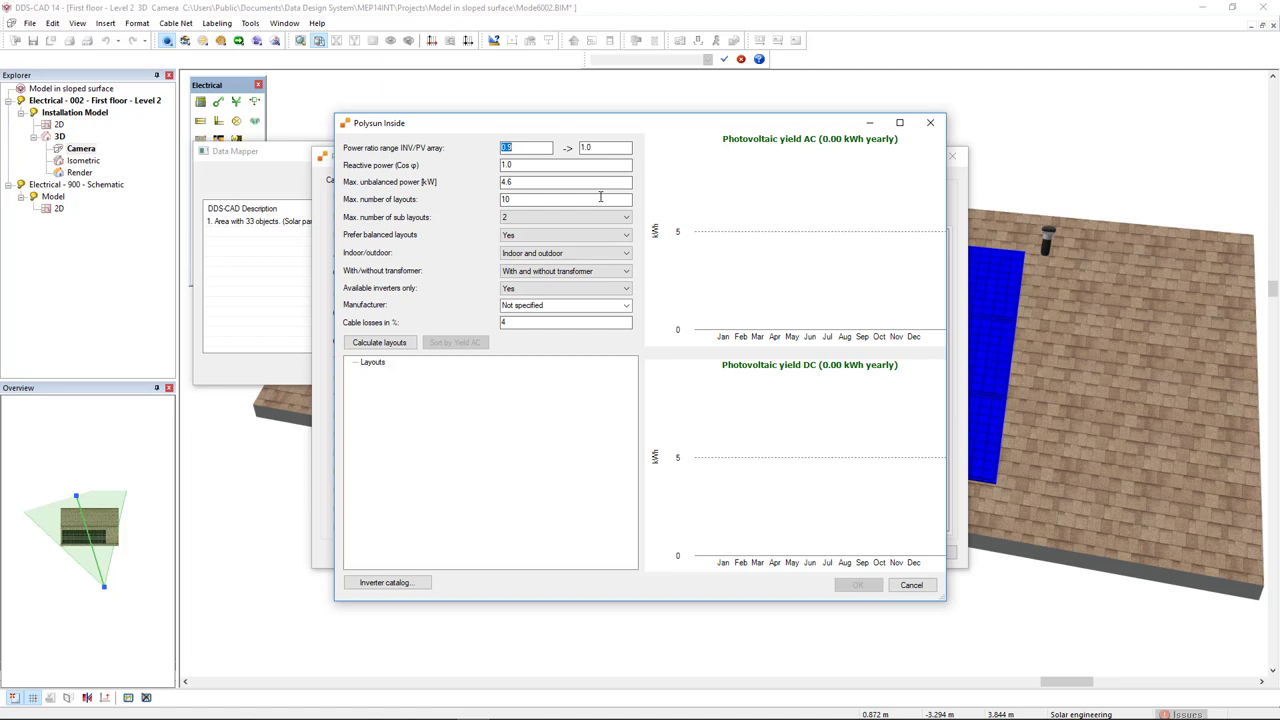
left_click(500, 305)
type("SMA")
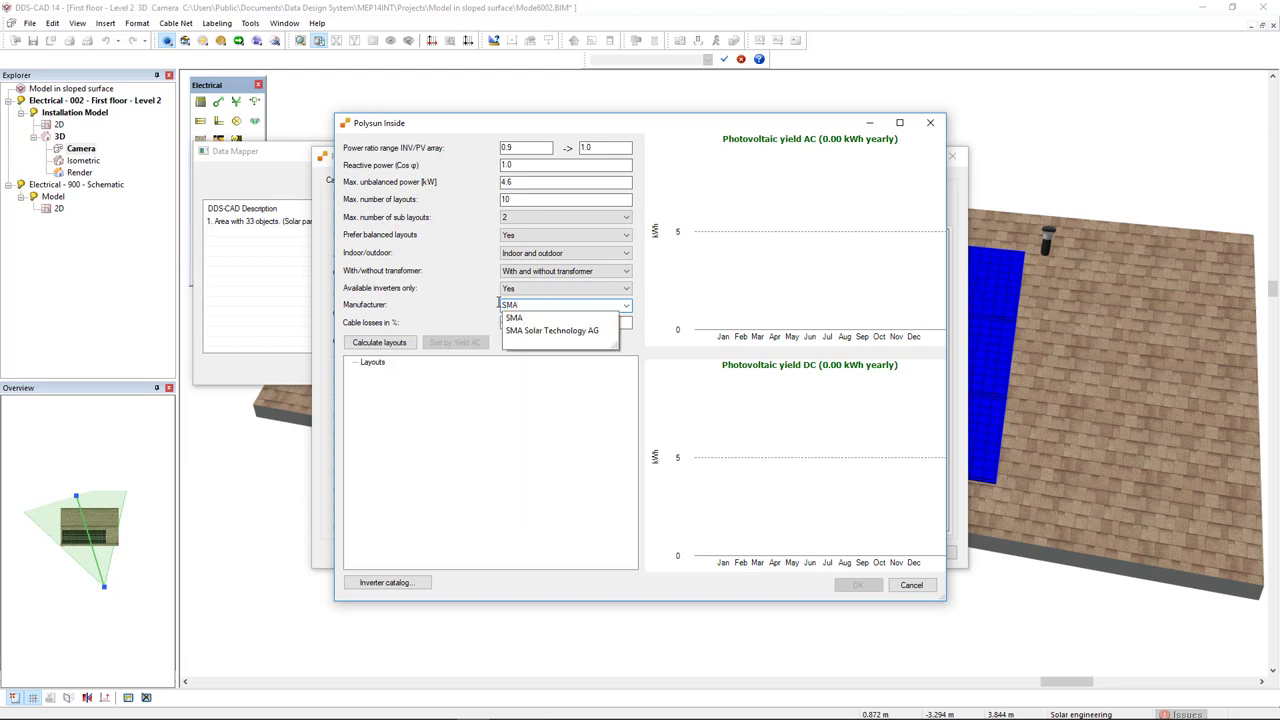
left_click(544, 331)
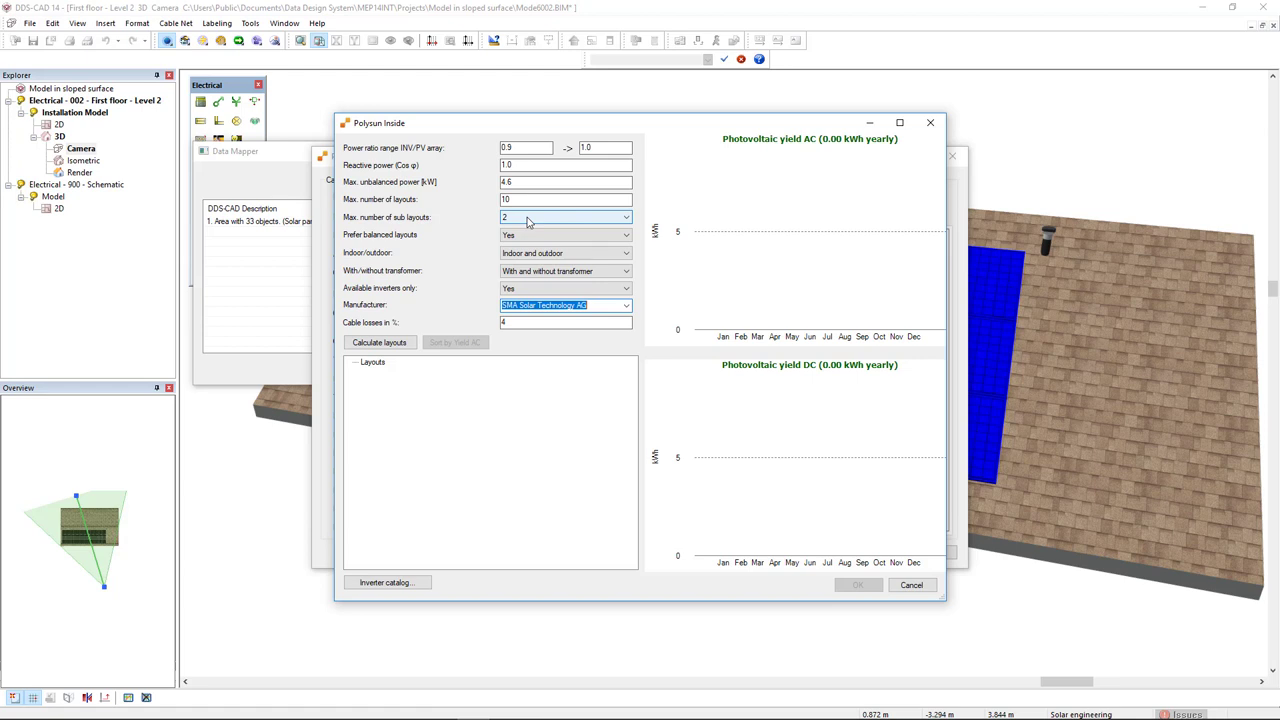
left_click(406, 345)
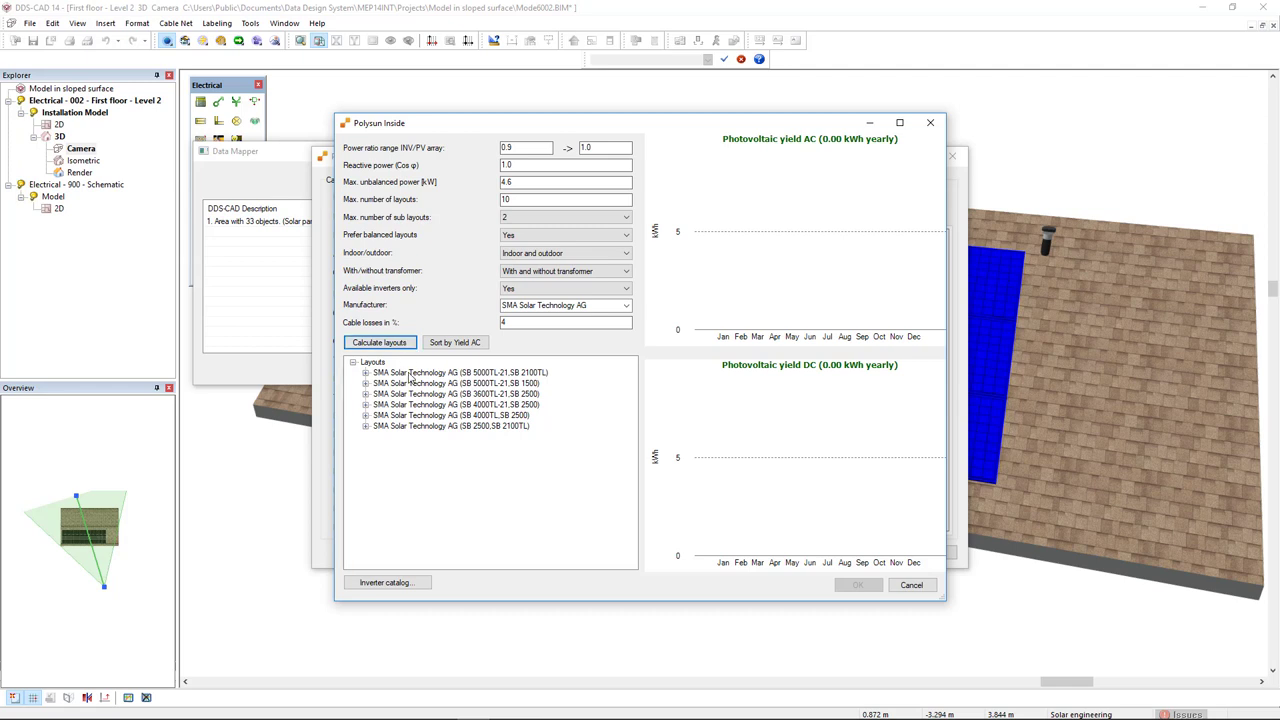
- Select the first layout and inspect the SB 5000TL-21 details and Tracker 1 checks
left_click(409, 373)
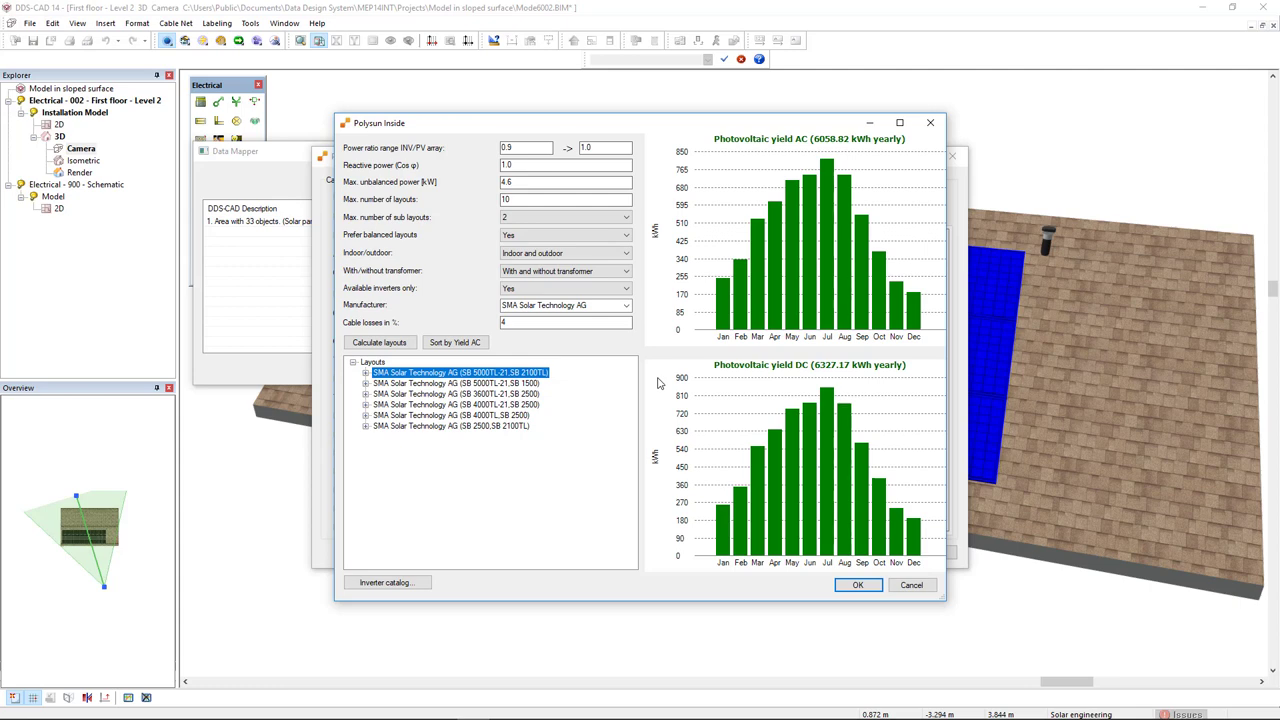
left_click(366, 373)
double_click(413, 385)
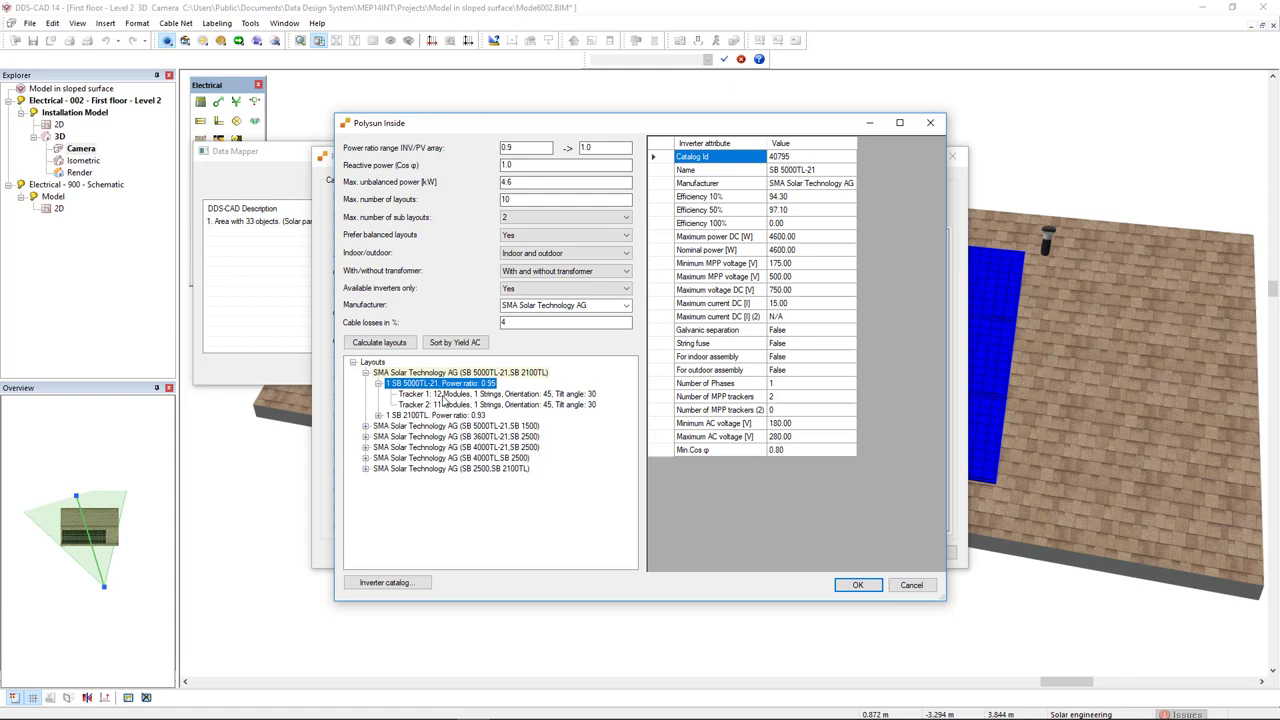
left_click(444, 396)
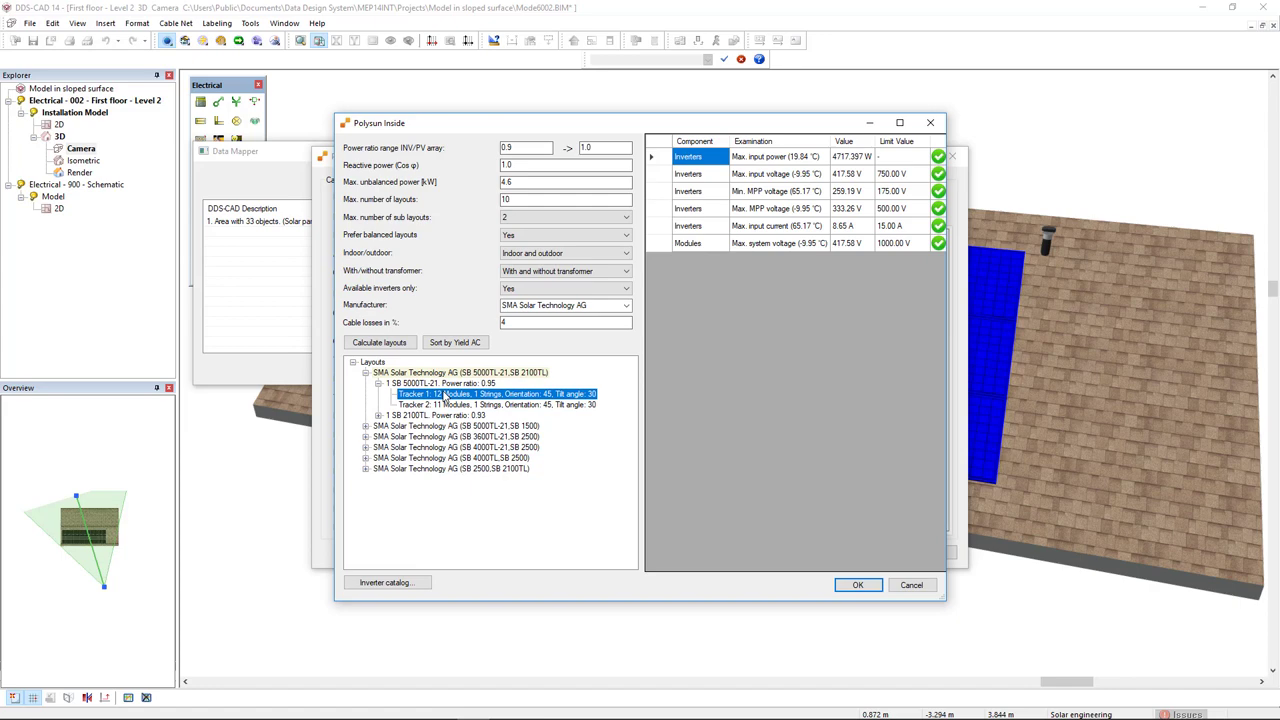
- Accept the layout and summary, close the Data Mapper, and open the Electrical - 900 - Schematic 2D drawing
left_click(857, 585)
left_click(866, 556)
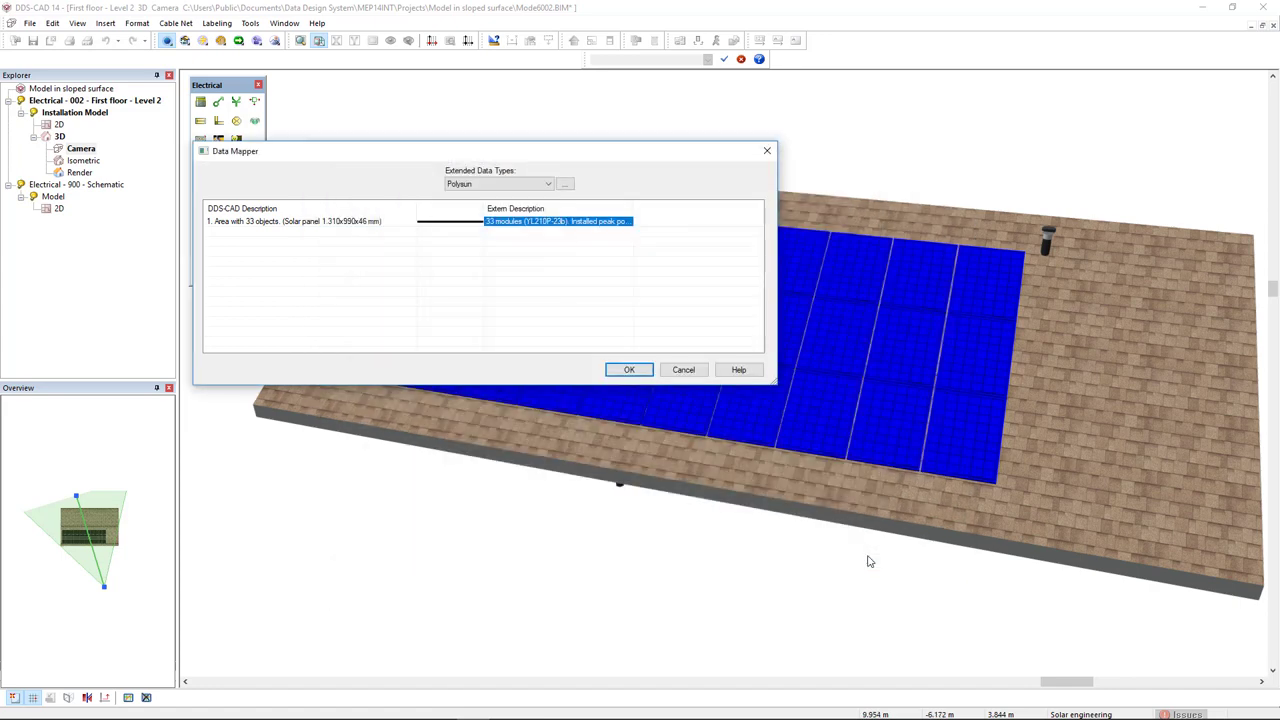
left_click(623, 372)
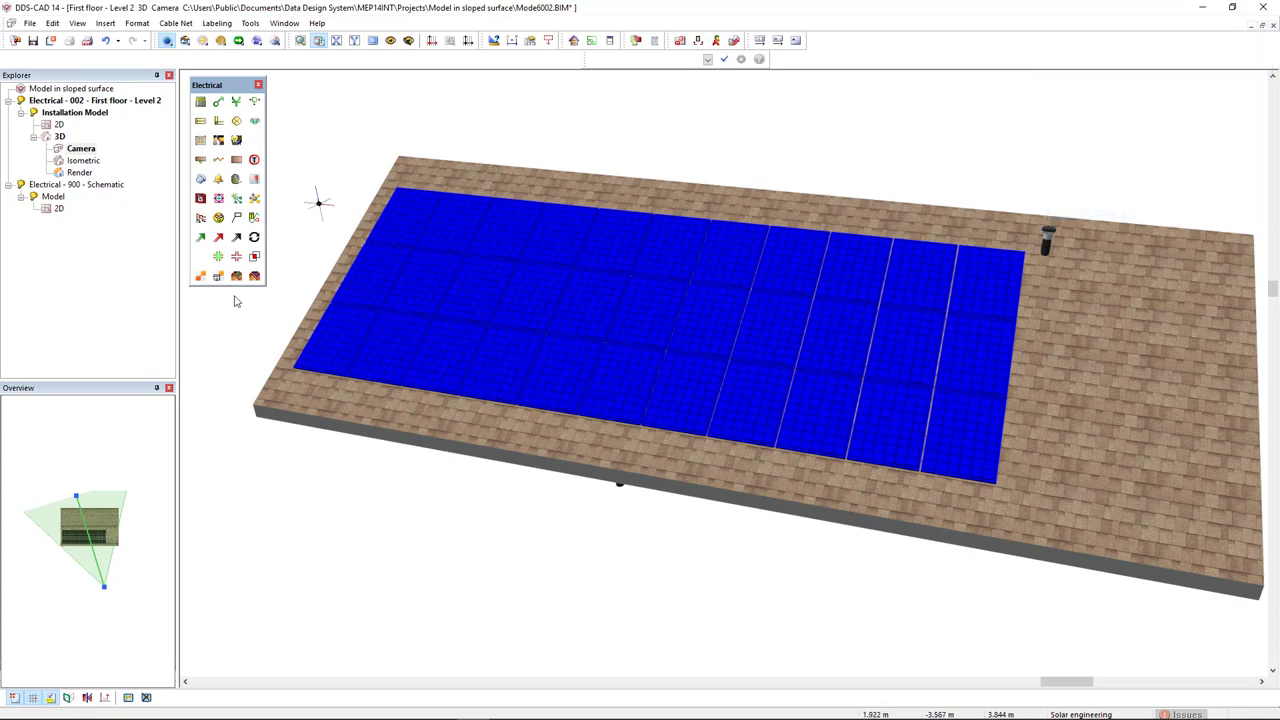
double_click(59, 208)
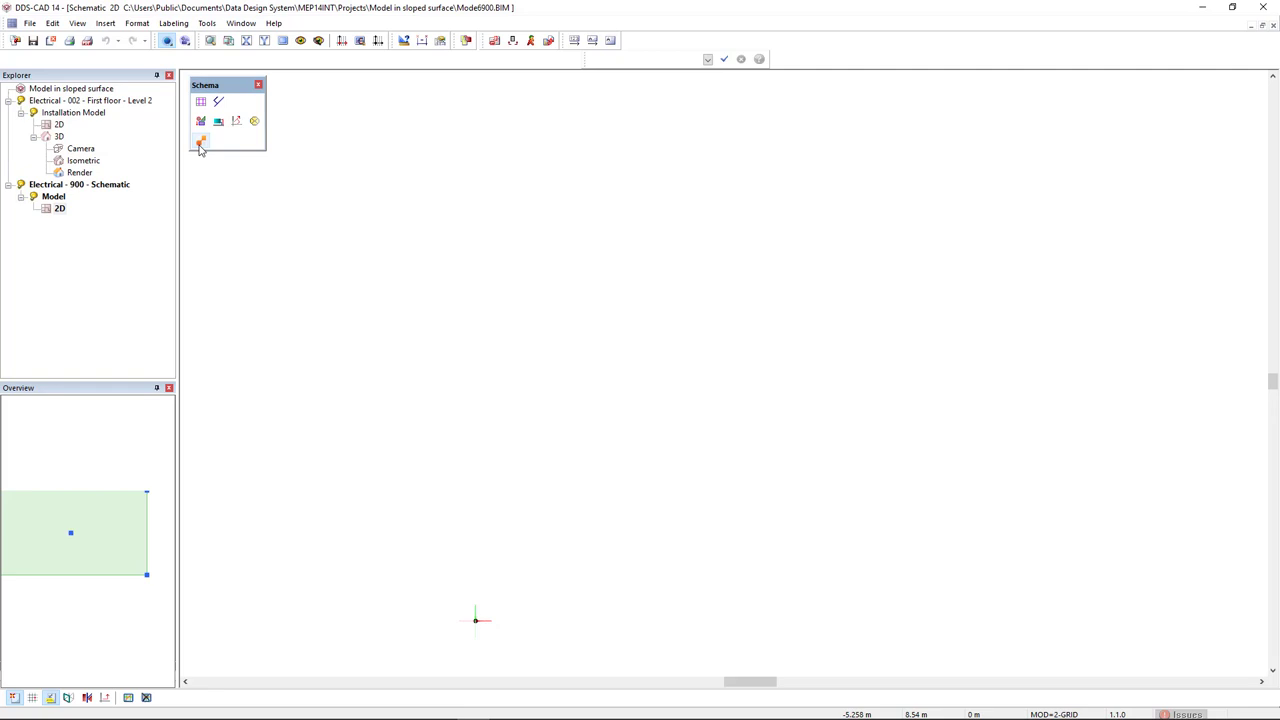
- Generate the PV block schematic: 33 YL210P-23b modules feeding SMA SB 5000TL-21 and SB 2100TL inverters
left_click(200, 145)
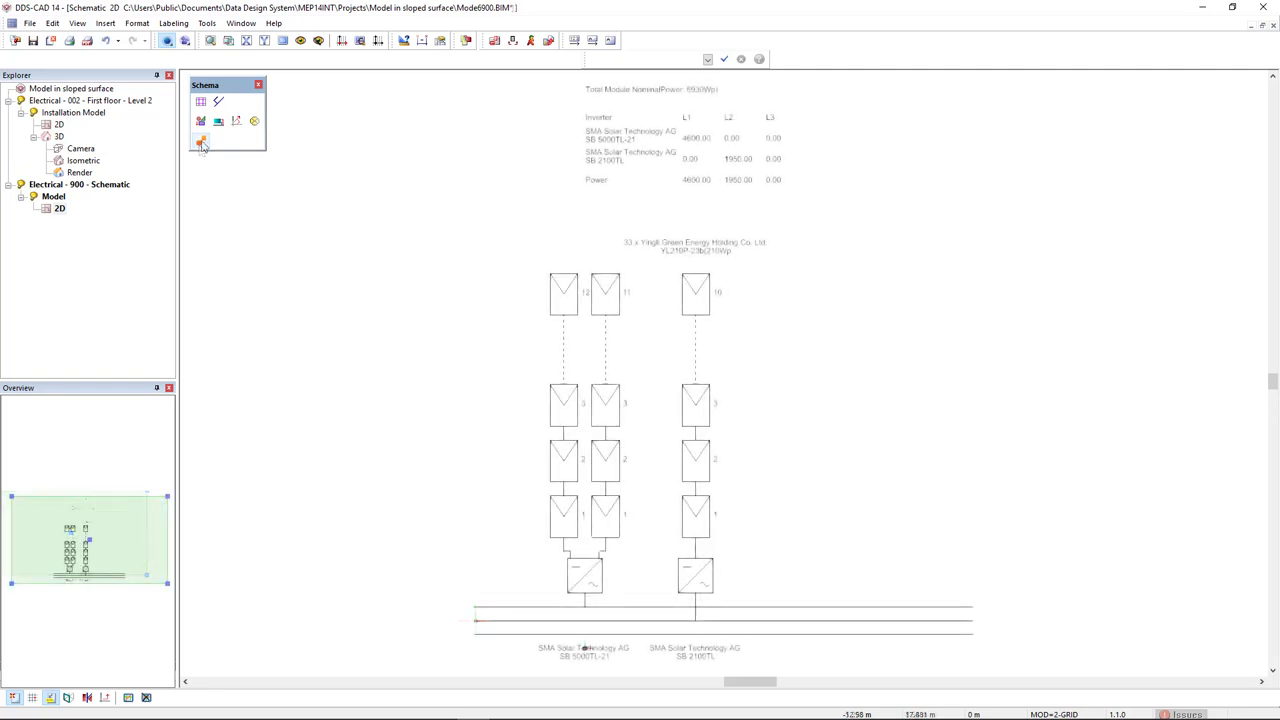